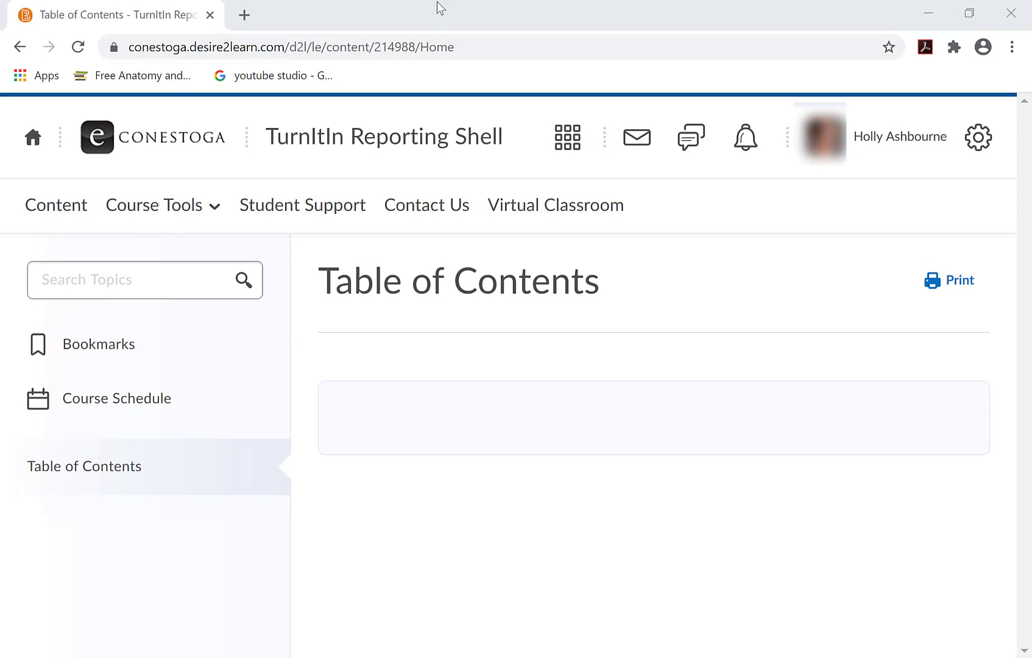
Go to Course Tools > Assignments and review Submit Files Here's Originality Check and empty file list
{"action": "left_click", "coordinate": [185, 218]}
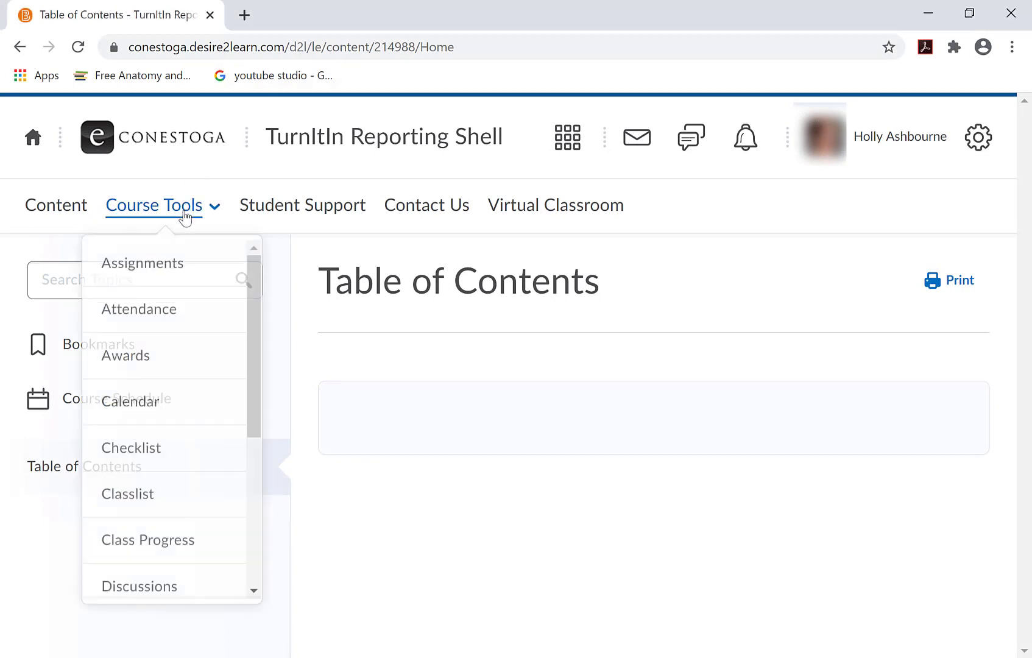
{"action": "left_click", "coordinate": [157, 272]}
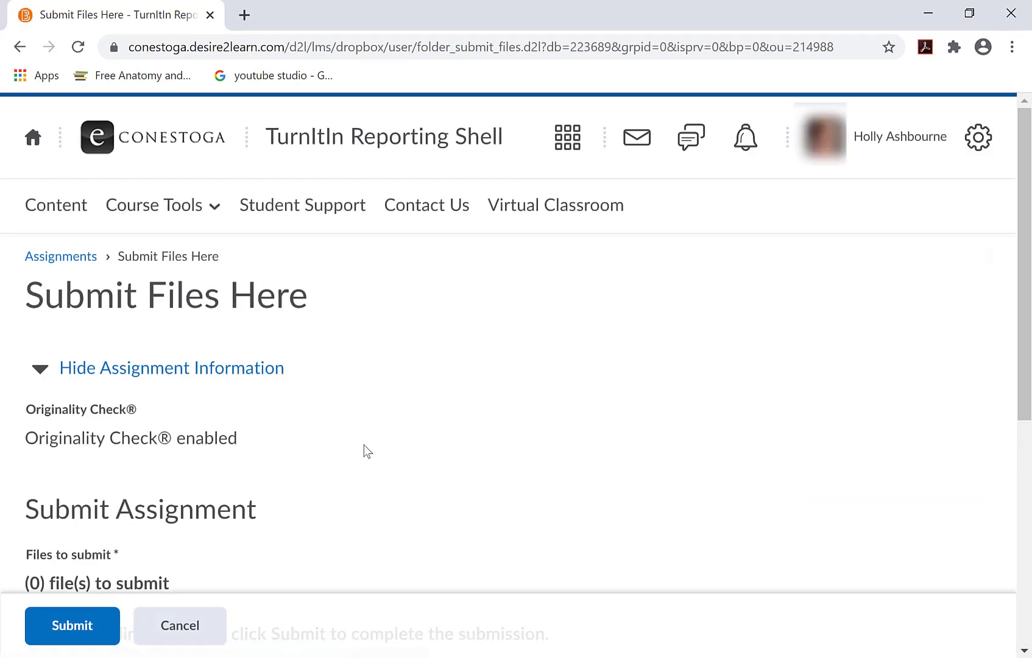
{"action": "scroll", "coordinate": [360, 447], "scroll_direction": "down", "scroll_amount": 1}
{"action": "scroll", "coordinate": [361, 452], "scroll_direction": "down", "scroll_amount": 1}
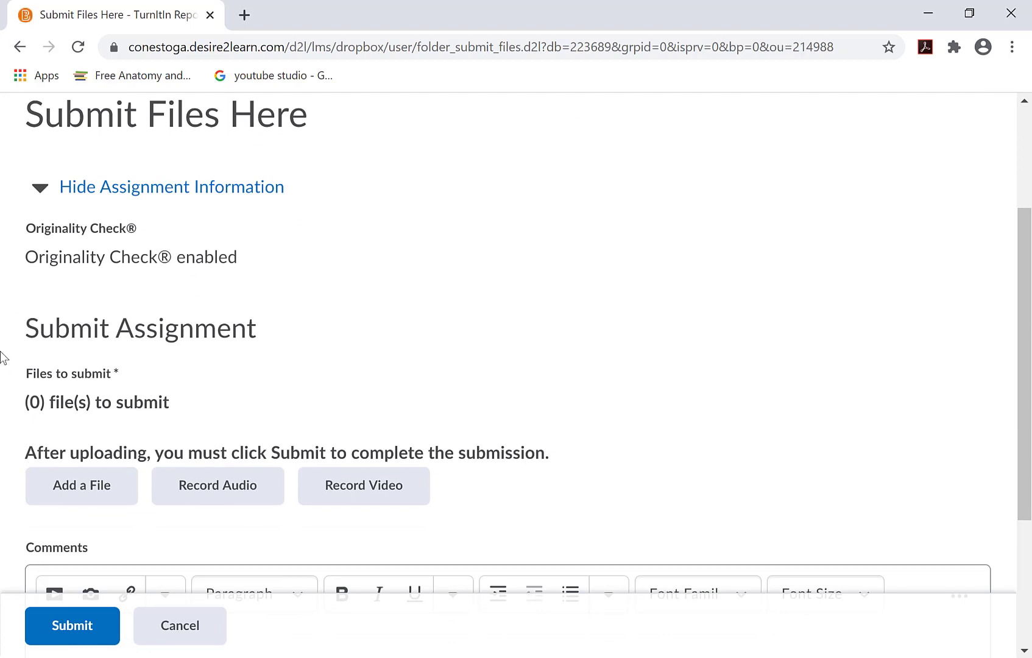
{"action": "left_click", "coordinate": [37, 199]}
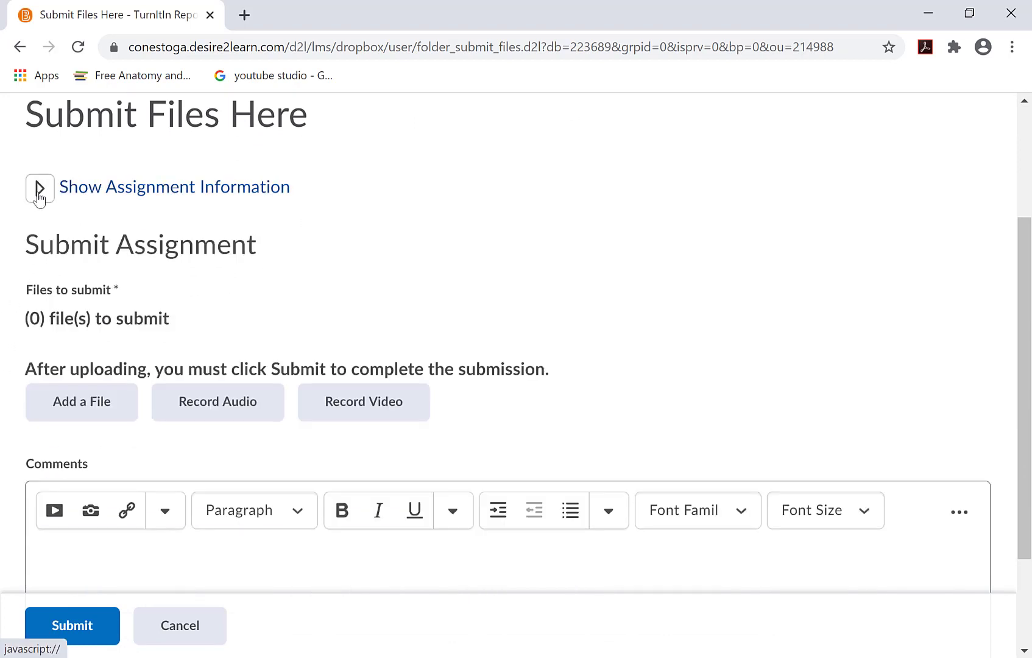
{"action": "left_click", "coordinate": [39, 193]}
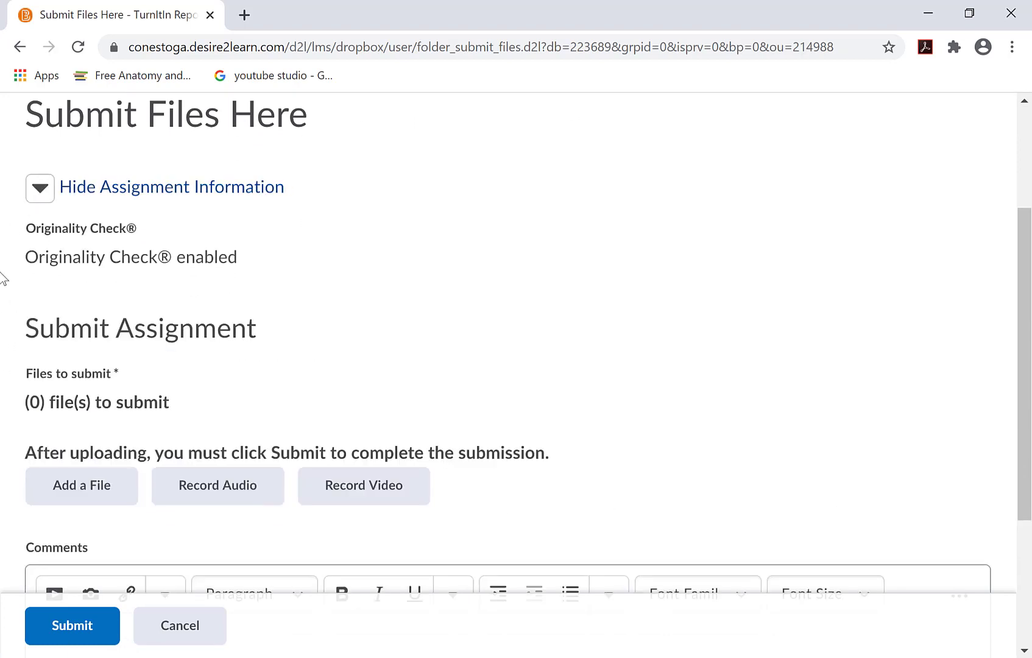
{"action": "scroll", "coordinate": [2, 407], "scroll_direction": "down", "scroll_amount": 2}
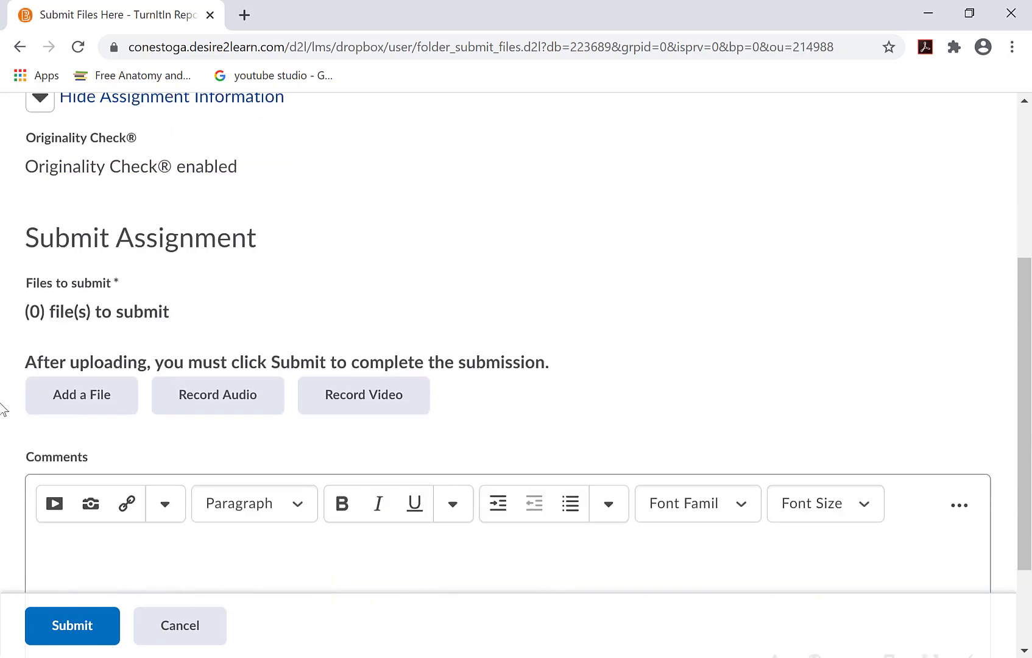
Upload Assignment 2 .docx (27.3 KB) from the Personal folder on My Computer
{"action": "left_click", "coordinate": [69, 400]}
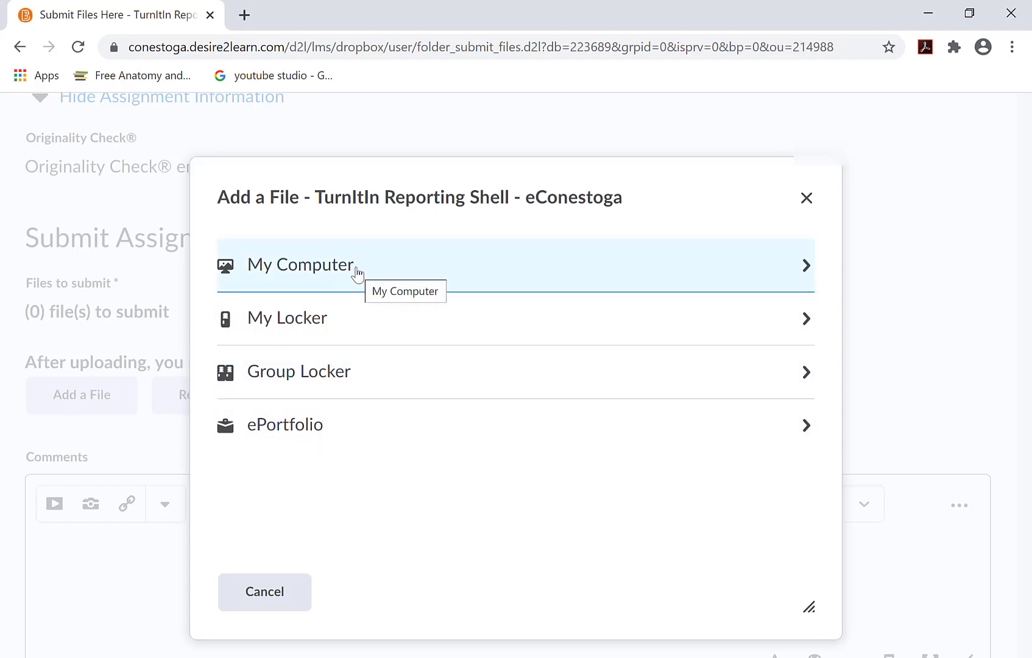
{"action": "left_click", "coordinate": [357, 274]}
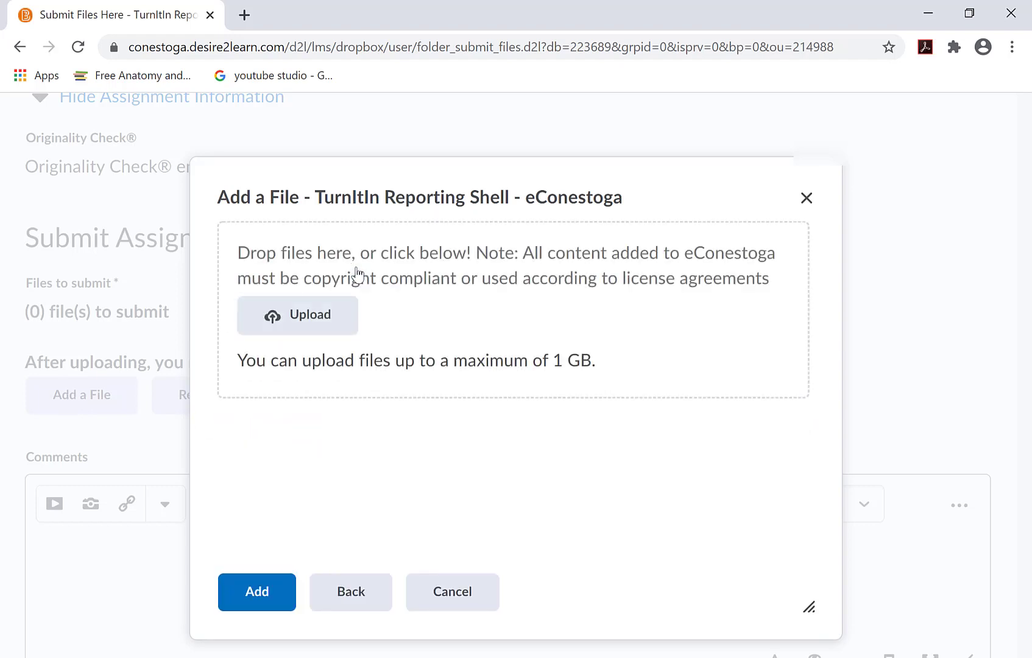
{"action": "left_click", "coordinate": [334, 324]}
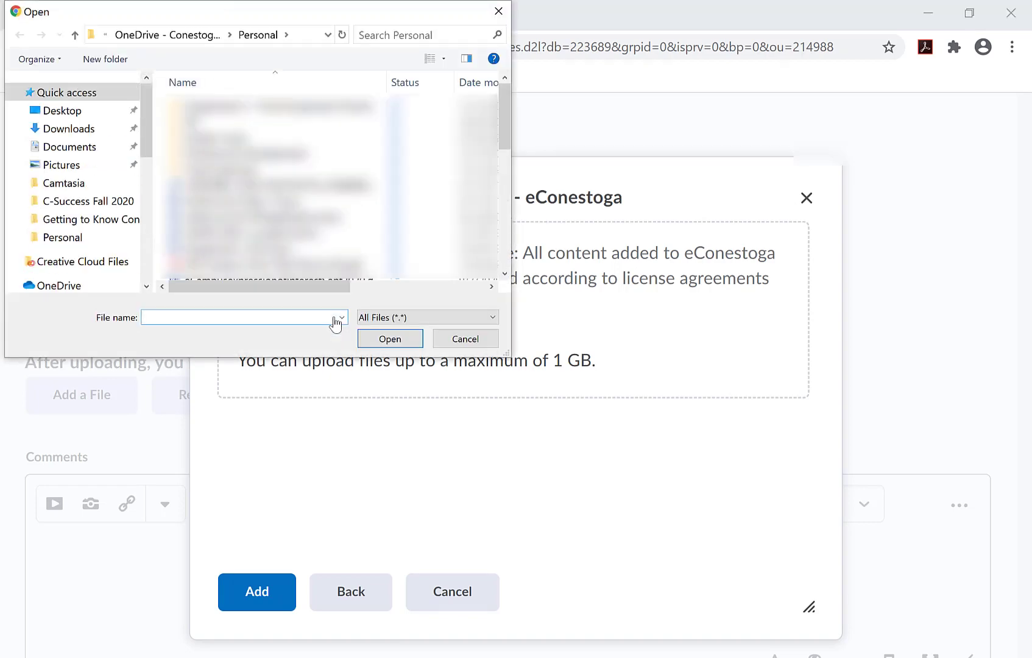
{"action": "left_click", "coordinate": [65, 241]}
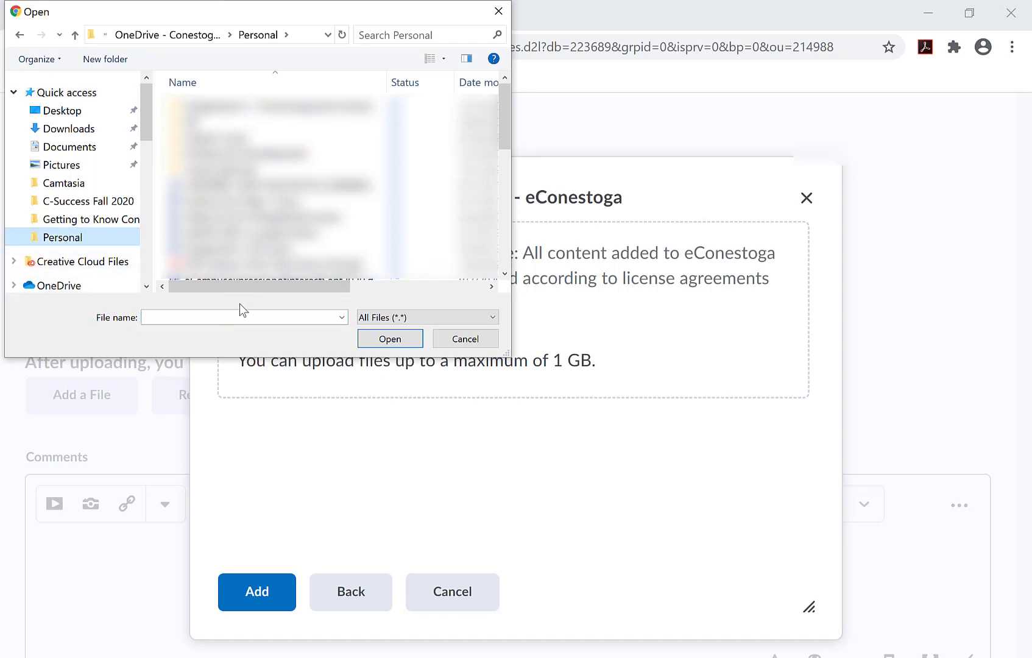
{"action": "scroll", "coordinate": [240, 250], "scroll_direction": "down", "scroll_amount": 2}
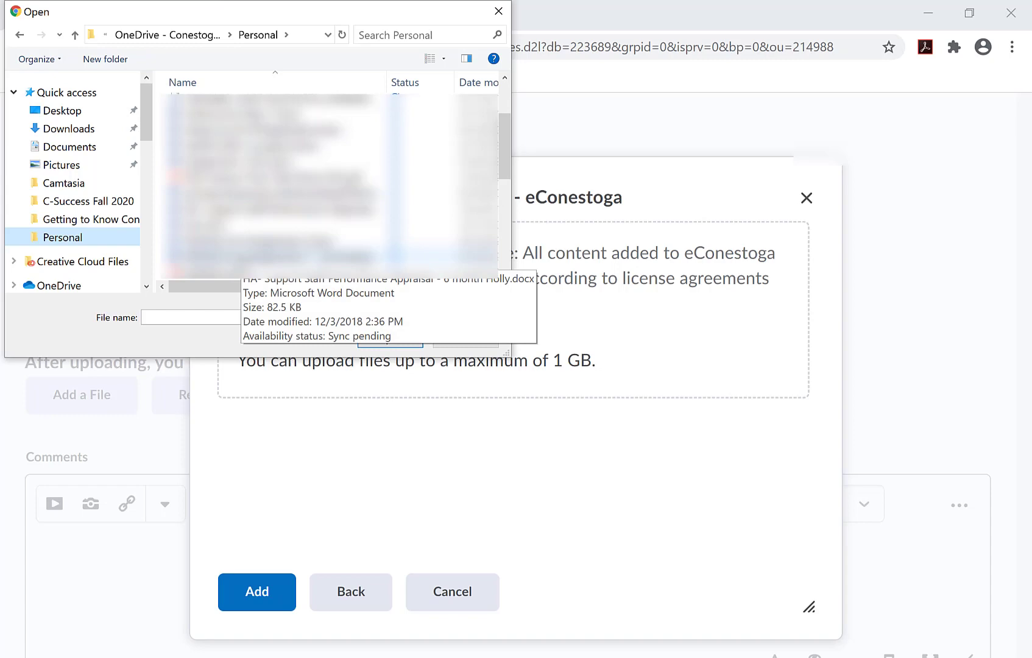
{"action": "key", "text": "Escape"}
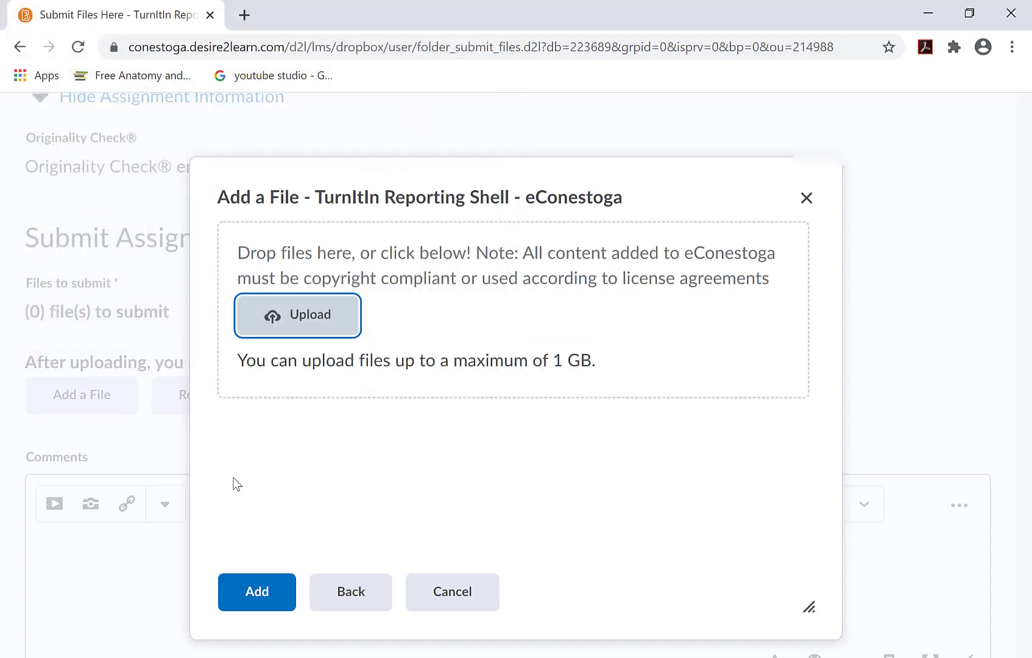
Add the file, paste the comment 'Hello professor, here is my submission for Assignment 2. Thanks!', and submit
{"action": "left_click", "coordinate": [243, 603]}
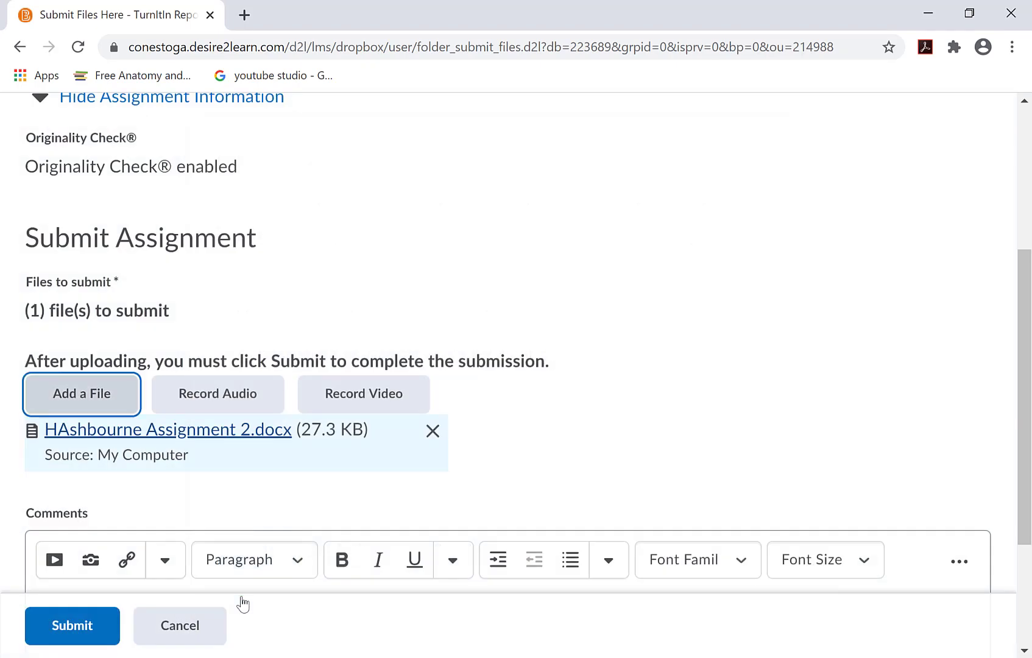
{"action": "scroll", "coordinate": [591, 441], "scroll_direction": "down", "scroll_amount": 3}
{"action": "left_click", "coordinate": [401, 446]}
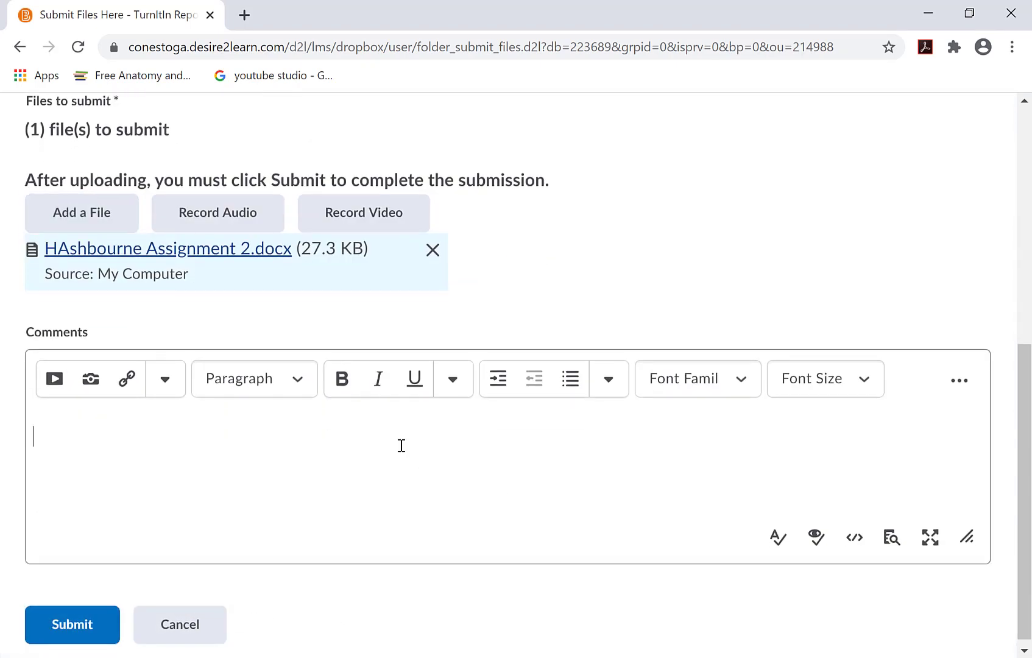
{"action": "type", "text": "Hello professor, here is my submission for Assignment 2. Thanks!  Holly"}
{"action": "scroll", "coordinate": [303, 587], "scroll_direction": "down", "scroll_amount": 1}
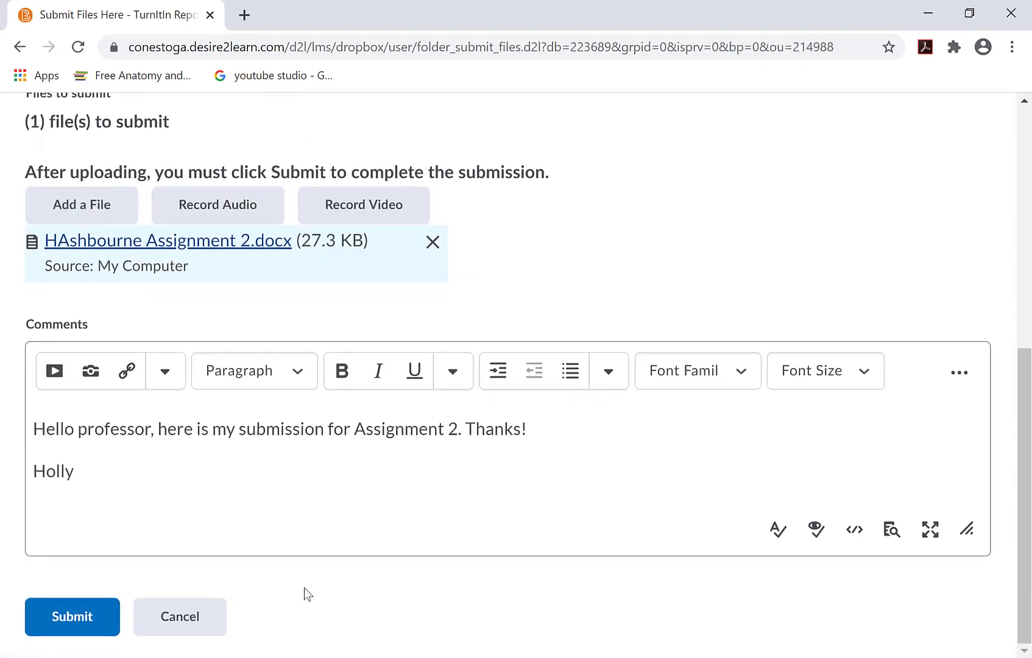
{"action": "scroll", "coordinate": [420, 584], "scroll_direction": "up", "scroll_amount": 6}
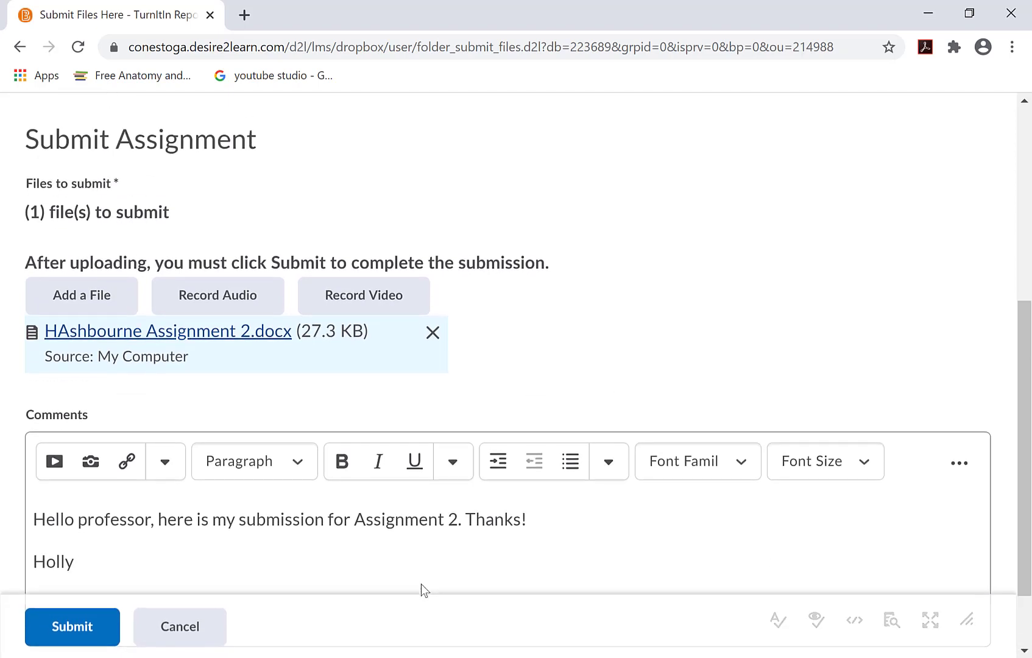
{"action": "scroll", "coordinate": [424, 594], "scroll_direction": "down", "scroll_amount": 6}
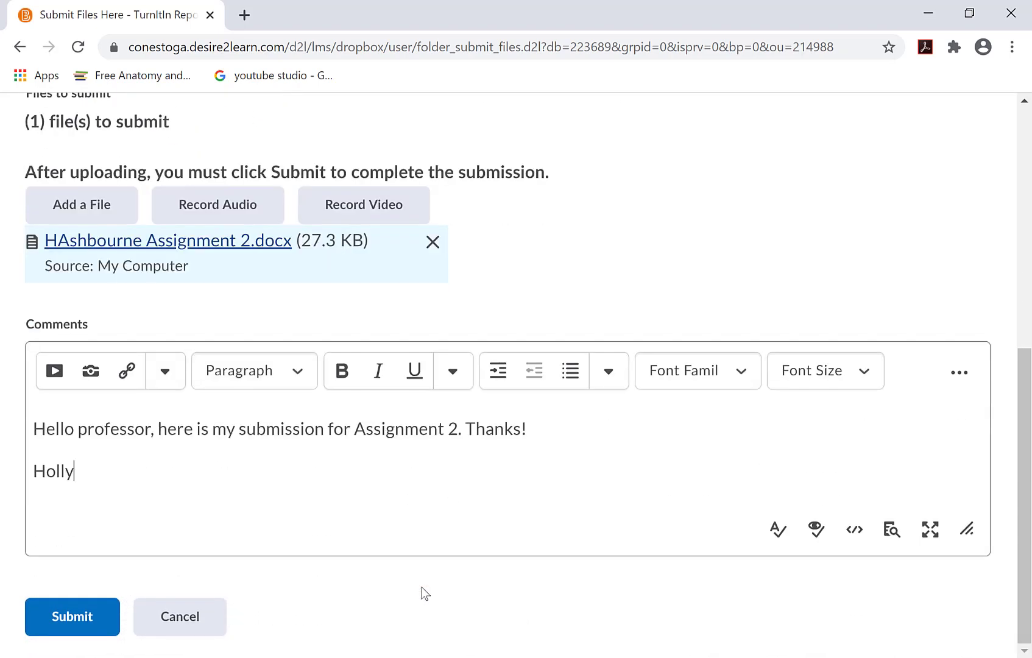
{"action": "left_click", "coordinate": [76, 620]}
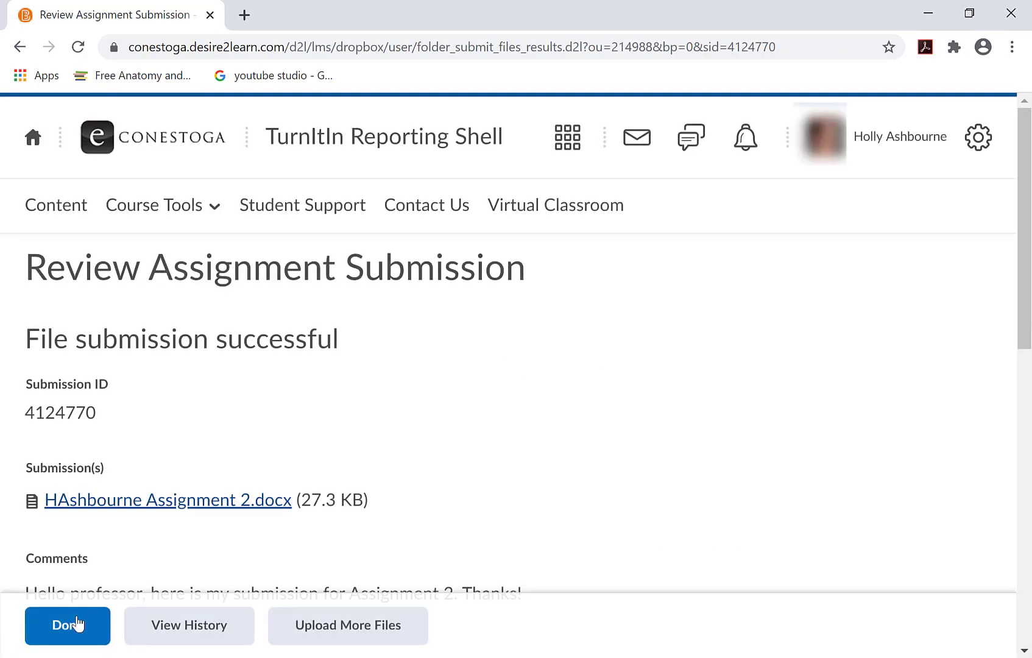
Scroll through the Review Assignment Submission page confirming the successful file submission
{"action": "scroll", "coordinate": [596, 477], "scroll_direction": "down", "scroll_amount": 5}
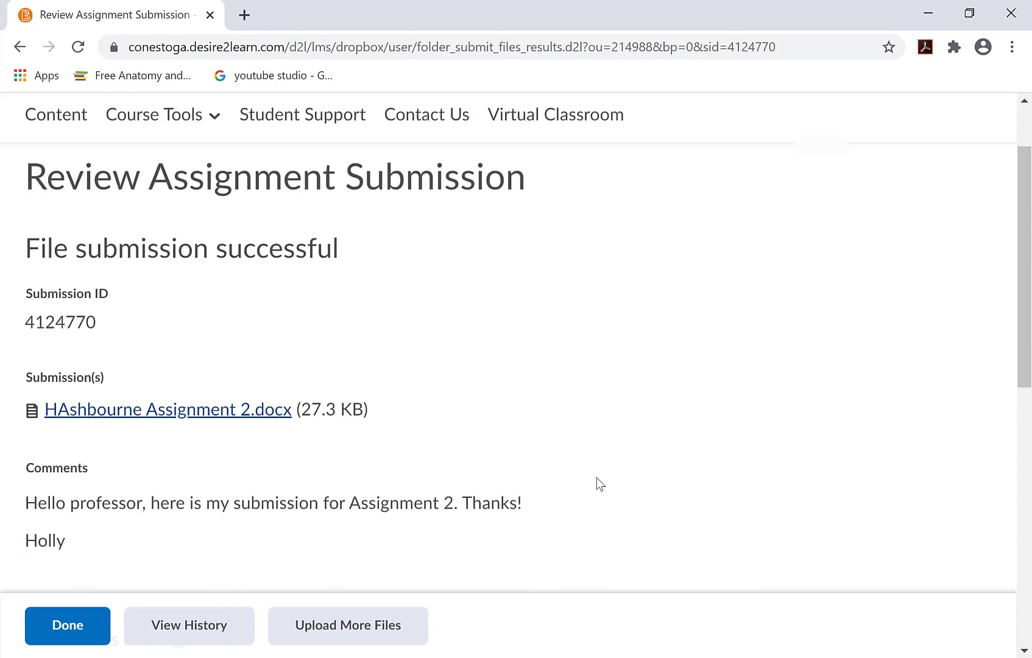
{"action": "scroll", "coordinate": [643, 484], "scroll_direction": "down", "scroll_amount": 2}
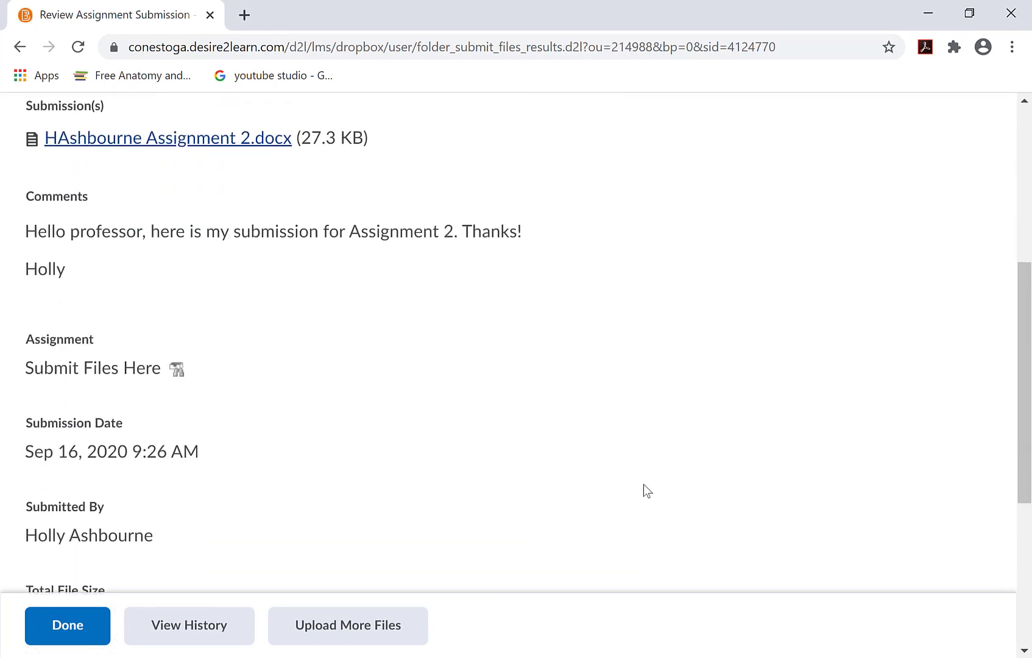
{"action": "scroll", "coordinate": [643, 484], "scroll_direction": "down", "scroll_amount": 6}
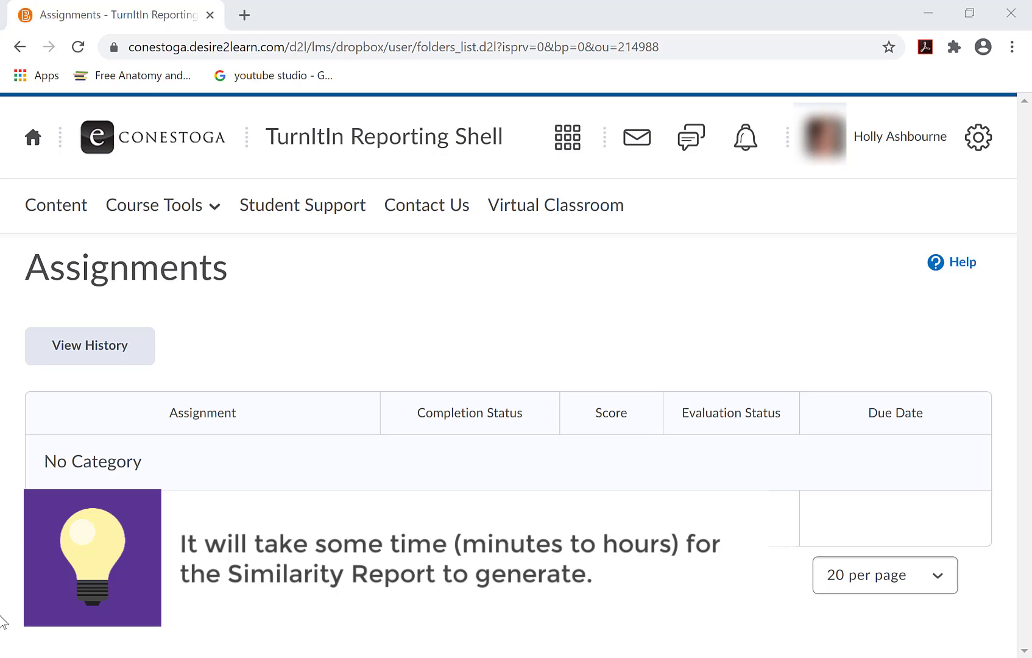
Open the dropbox's submission history and Assignment 2's 8% Turnitin Similarity report
{"action": "left_click", "coordinate": [81, 352]}
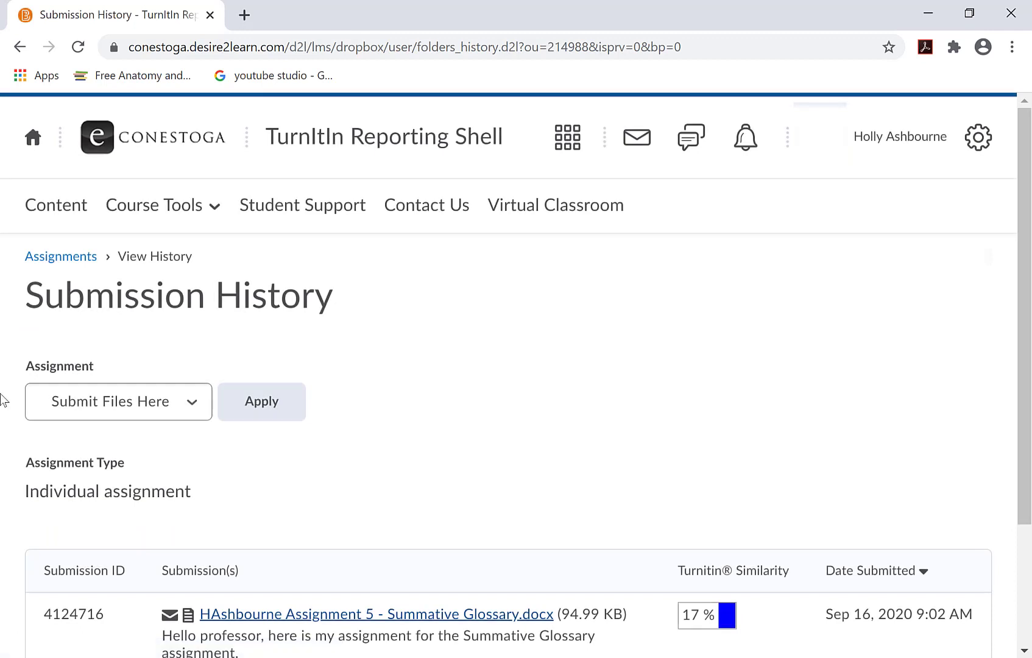
{"action": "scroll", "coordinate": [2, 400], "scroll_direction": "down", "scroll_amount": 3}
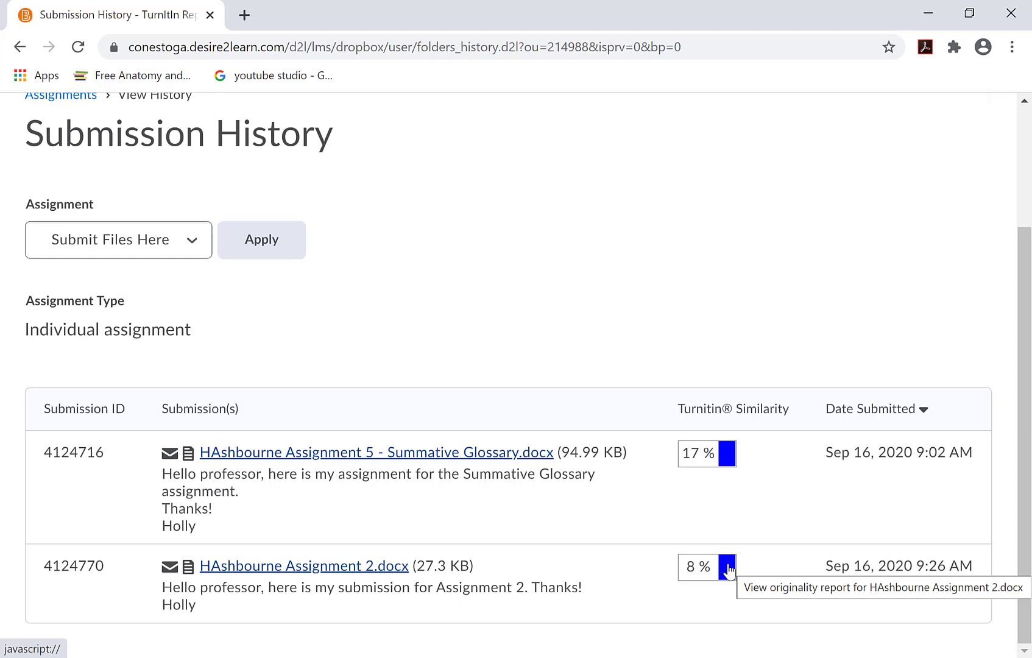
{"action": "left_click", "coordinate": [728, 569]}
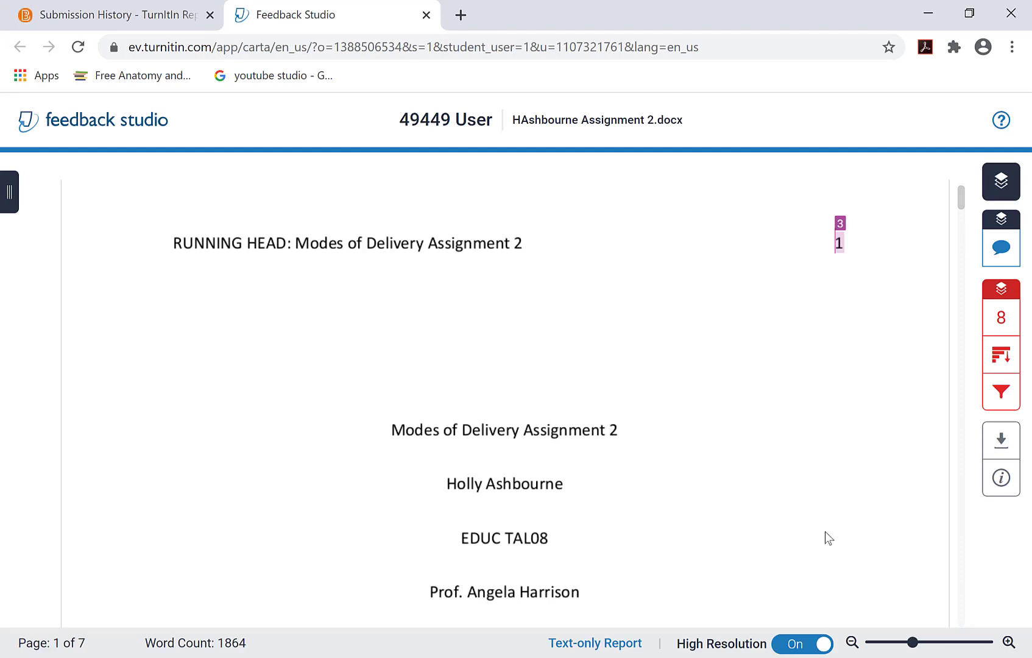
Scroll through the report's pages to review highlighted passages citing Bates and the ACRL task force
{"action": "scroll", "coordinate": [825, 531], "scroll_direction": "down", "scroll_amount": 3}
{"action": "scroll", "coordinate": [825, 531], "scroll_direction": "down", "scroll_amount": 10}
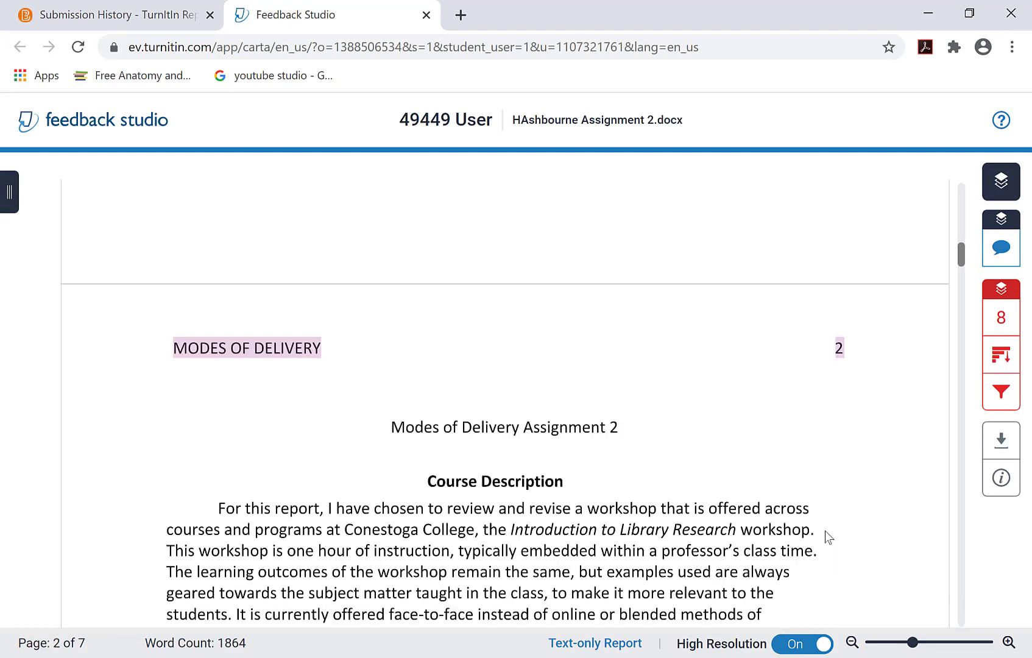
{"action": "scroll", "coordinate": [825, 537], "scroll_direction": "down", "scroll_amount": 2}
{"action": "scroll", "coordinate": [807, 497], "scroll_direction": "down", "scroll_amount": 6}
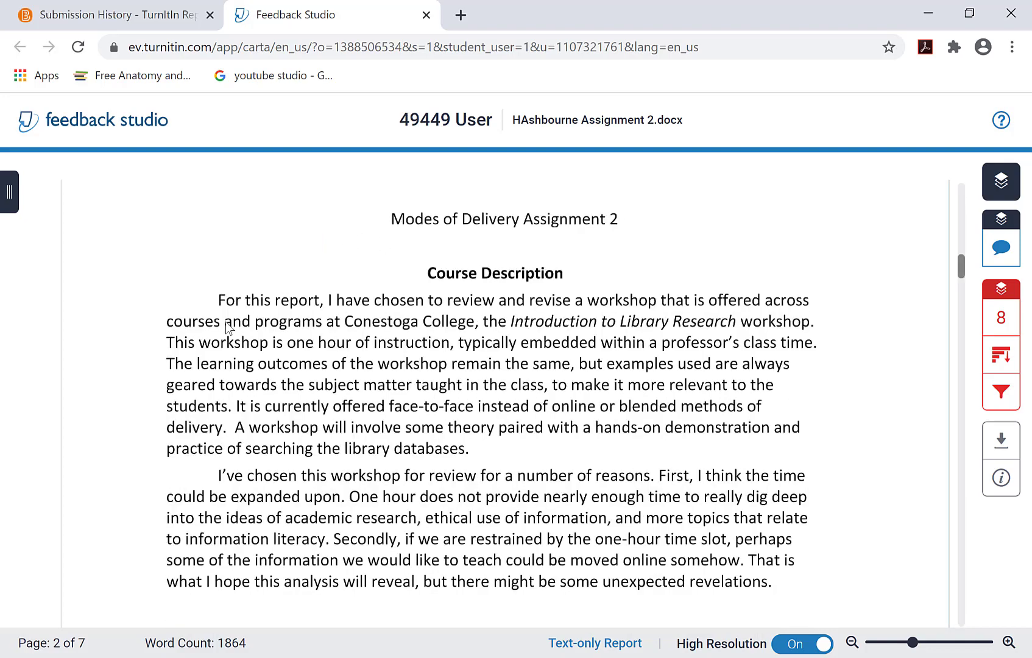
{"action": "scroll", "coordinate": [226, 321], "scroll_direction": "down", "scroll_amount": 5}
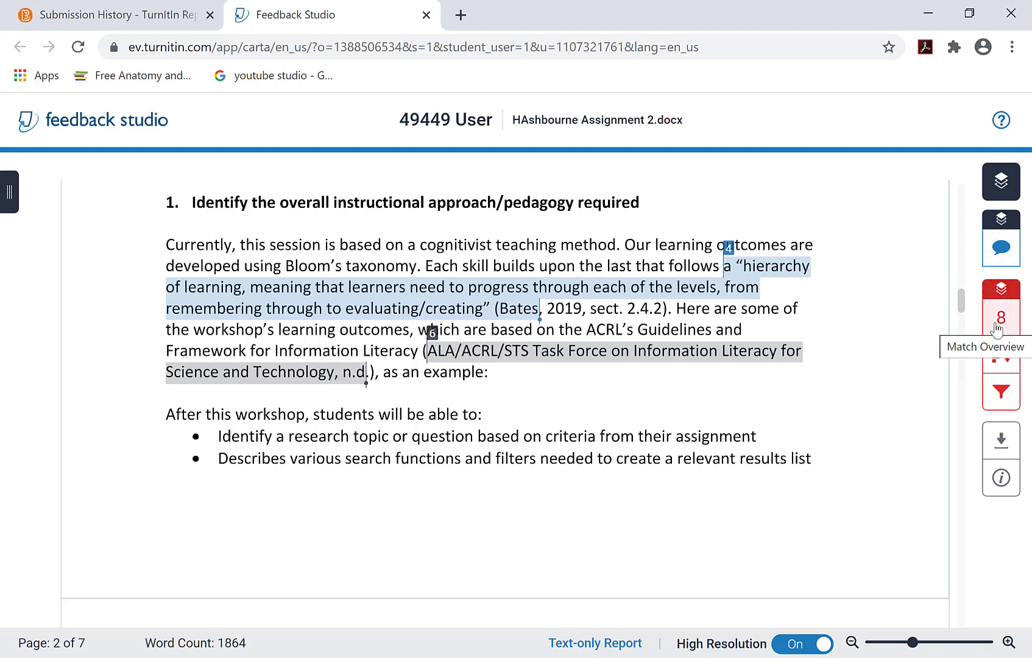
Show the Match Overview's 8% source breakdown, led by irl.umsl.edu and a publication at 2%
{"action": "left_click", "coordinate": [997, 329]}
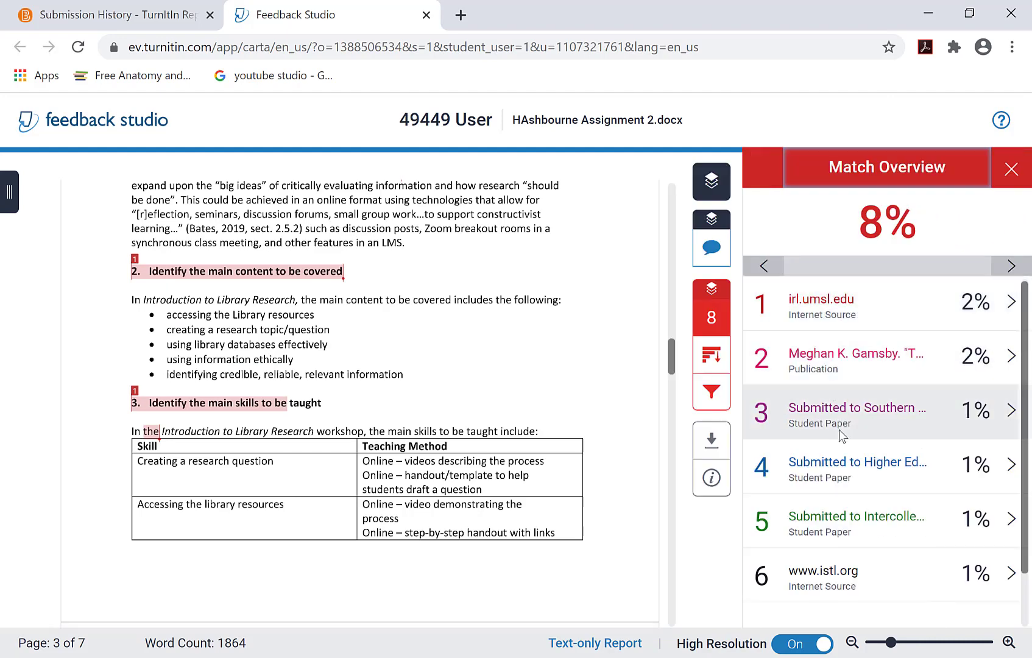
{"action": "scroll", "coordinate": [838, 429], "scroll_direction": "down", "scroll_amount": 1}
{"action": "scroll", "coordinate": [838, 430], "scroll_direction": "up", "scroll_amount": 1}
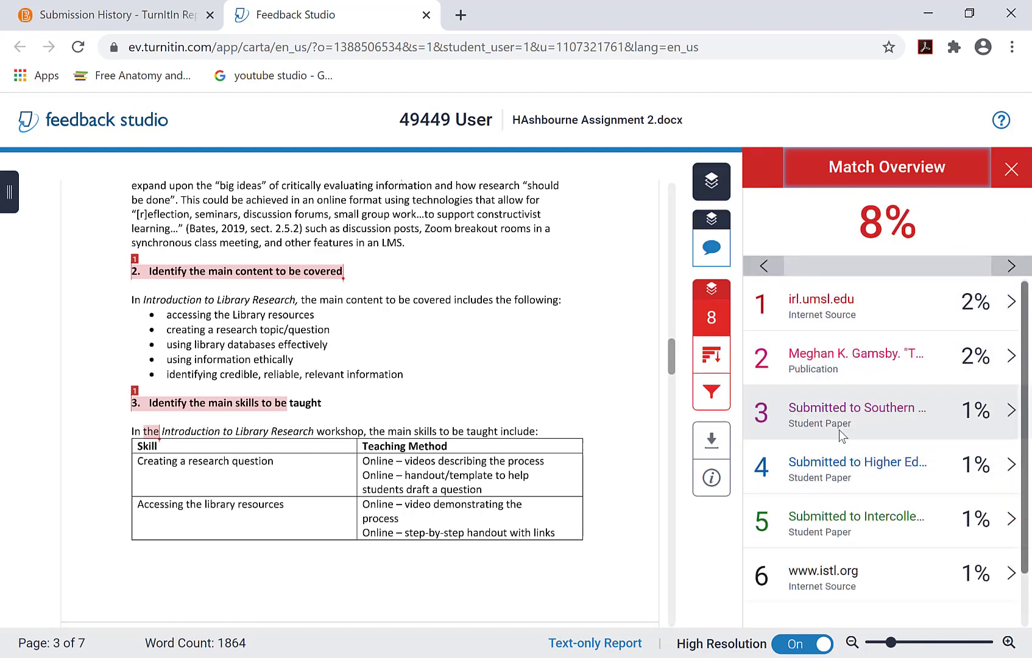